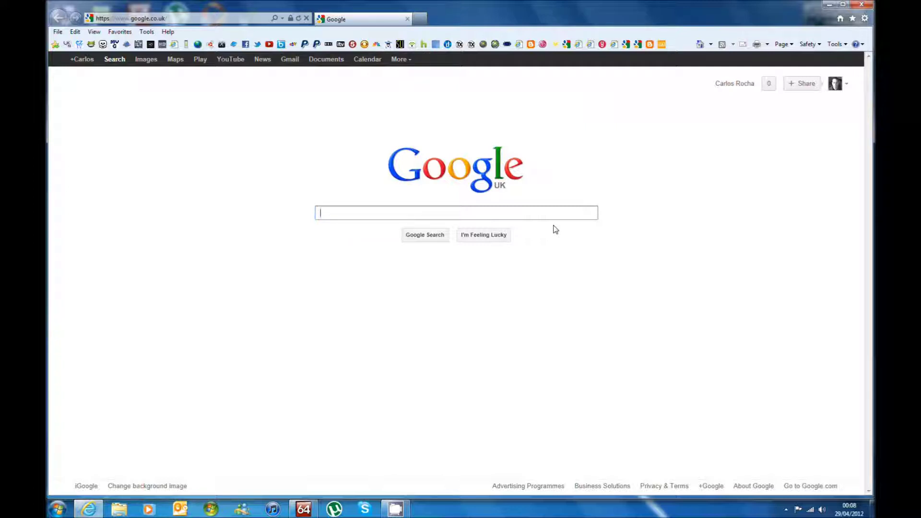
# - Search Google for 'high quality photo resize' and open the naturpic High Quality Photo Resizer page
pyautogui.write('hig')
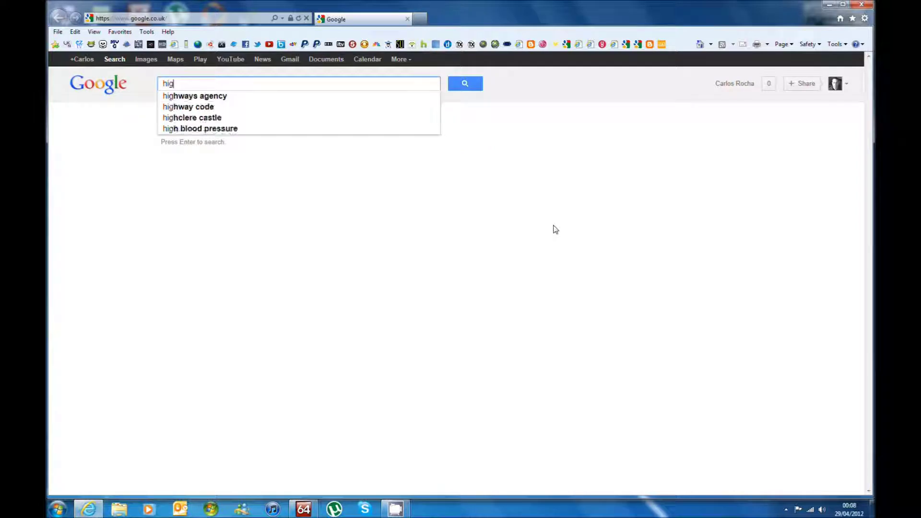
pyautogui.write('h qu')
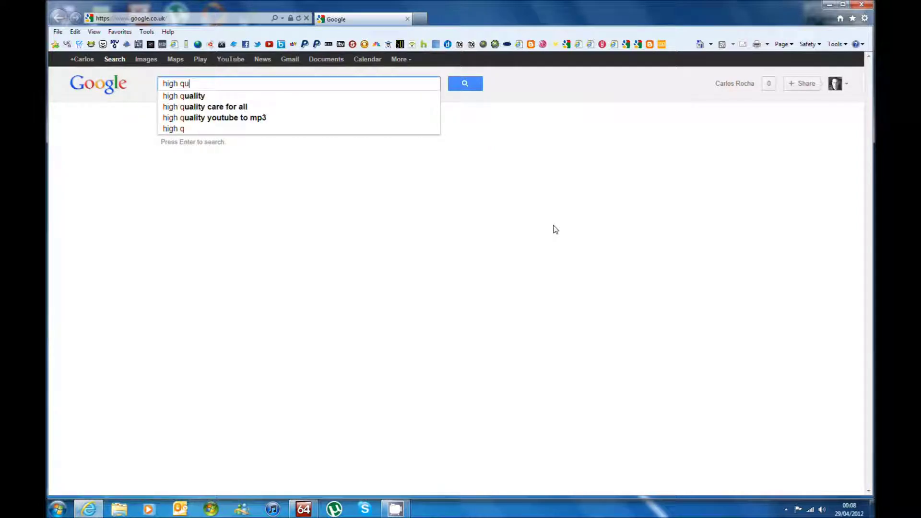
pyautogui.write('ality')
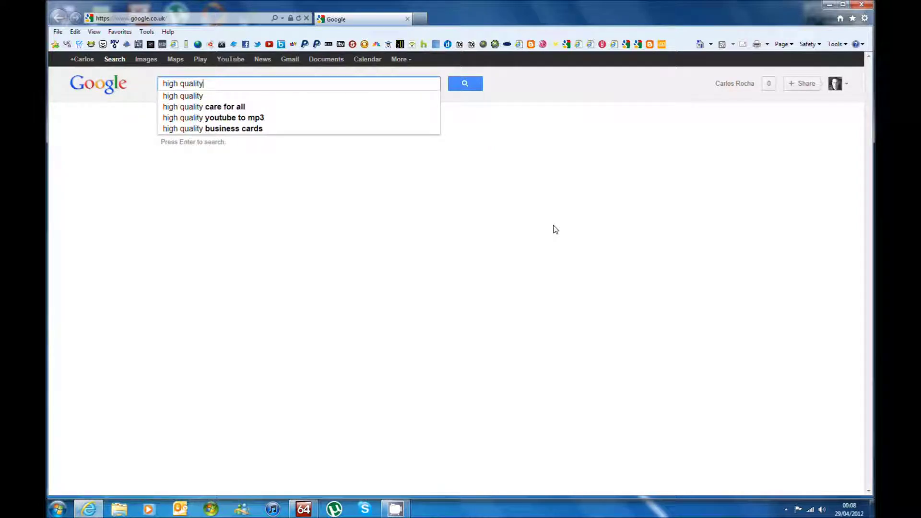
pyautogui.write(' phot')
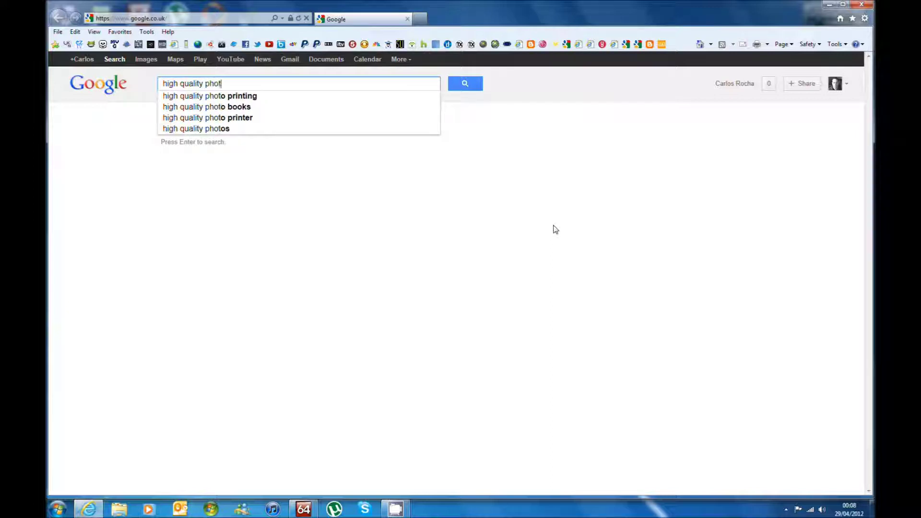
pyautogui.write('o res')
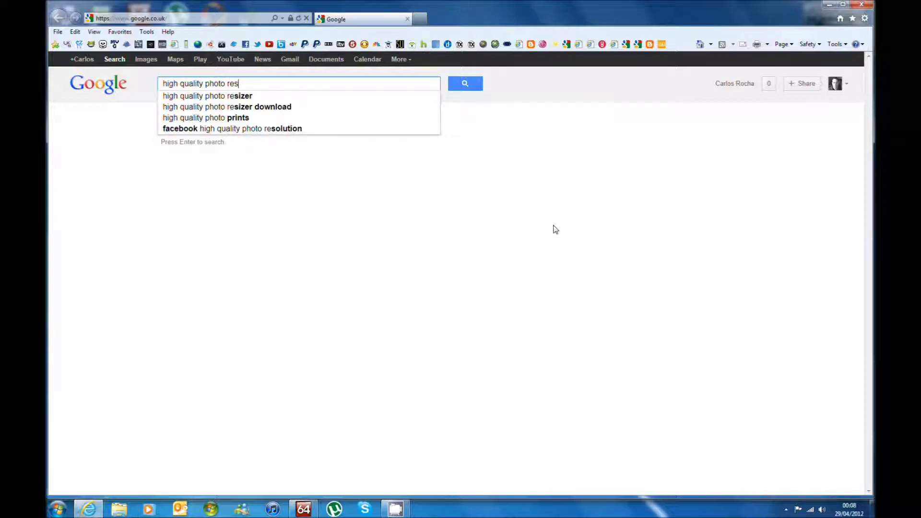
pyautogui.write('izer')
pyautogui.press('Return')
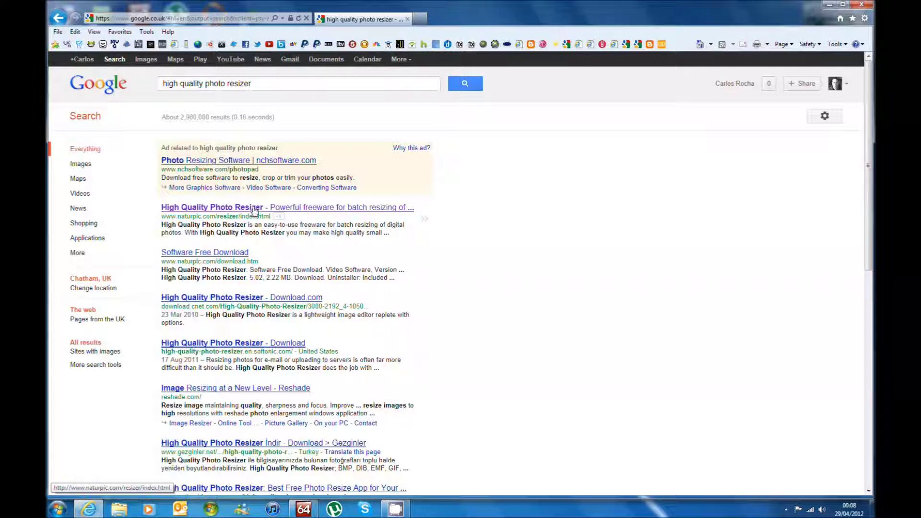
pyautogui.click(255, 211)
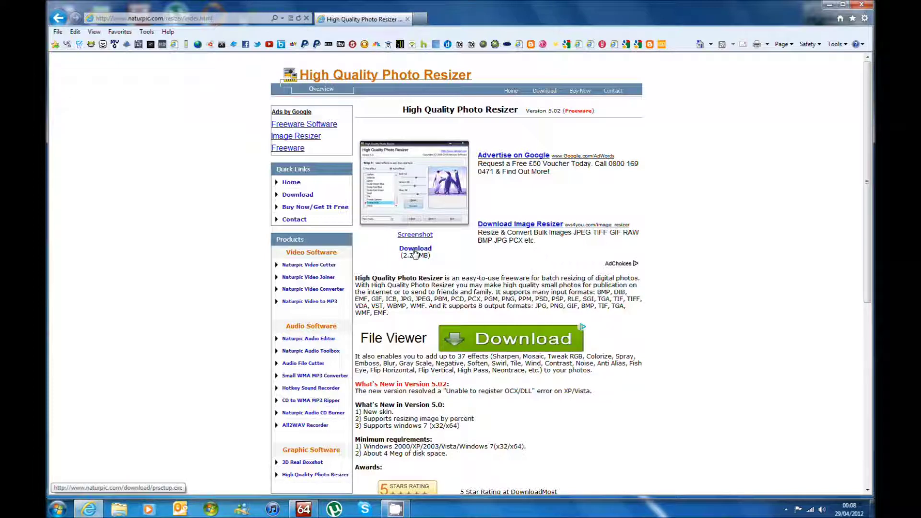
# - Download and save the prsetup.exe installer from naturpic, then run it
pyautogui.click(416, 250)
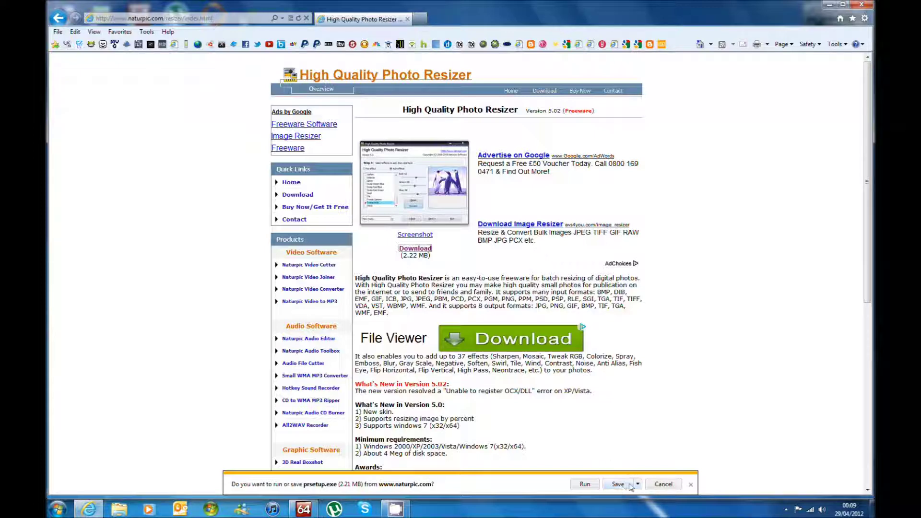
pyautogui.click(618, 485)
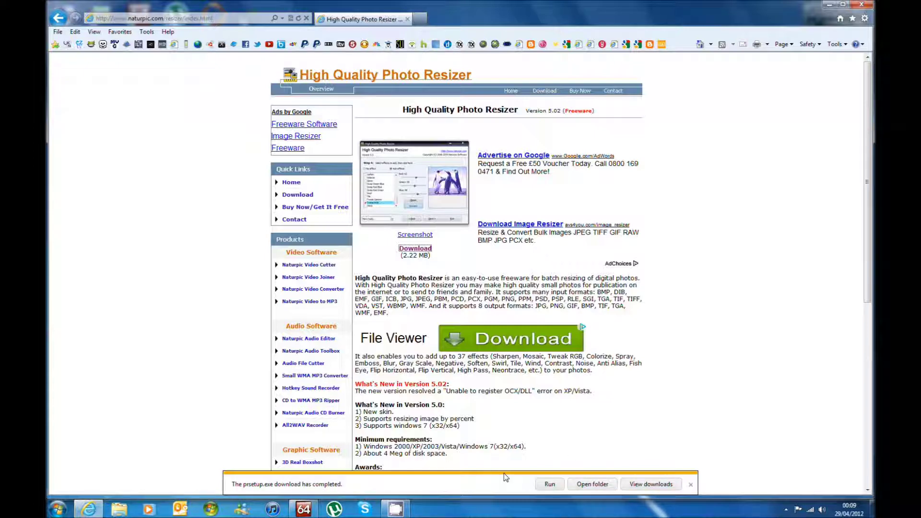
pyautogui.click(549, 484)
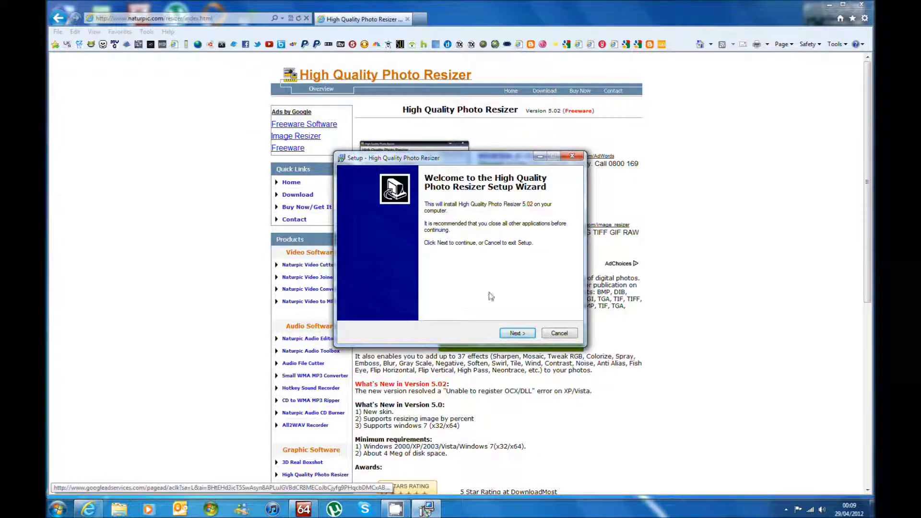
# - Install High Quality Photo Resizer 5.02 with default folder, Start Menu entry and desktop icon, then launch it
pyautogui.click(519, 332)
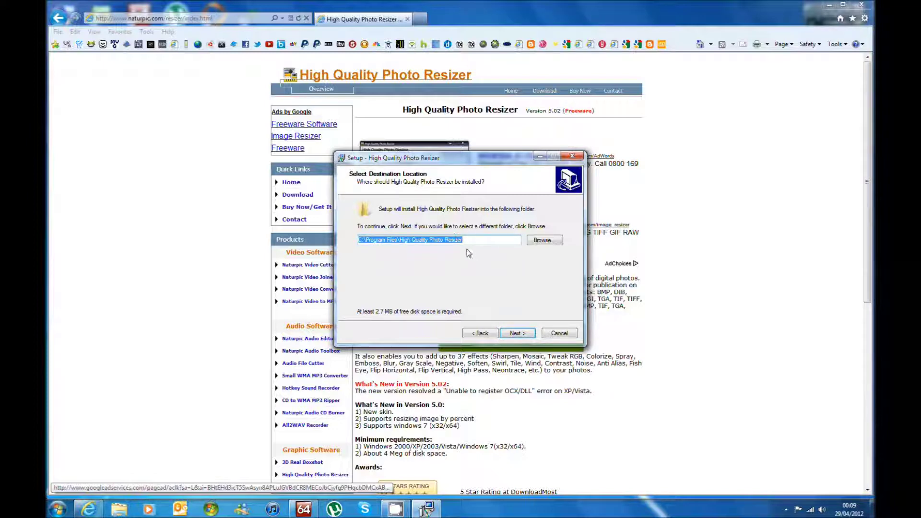
pyautogui.click(519, 332)
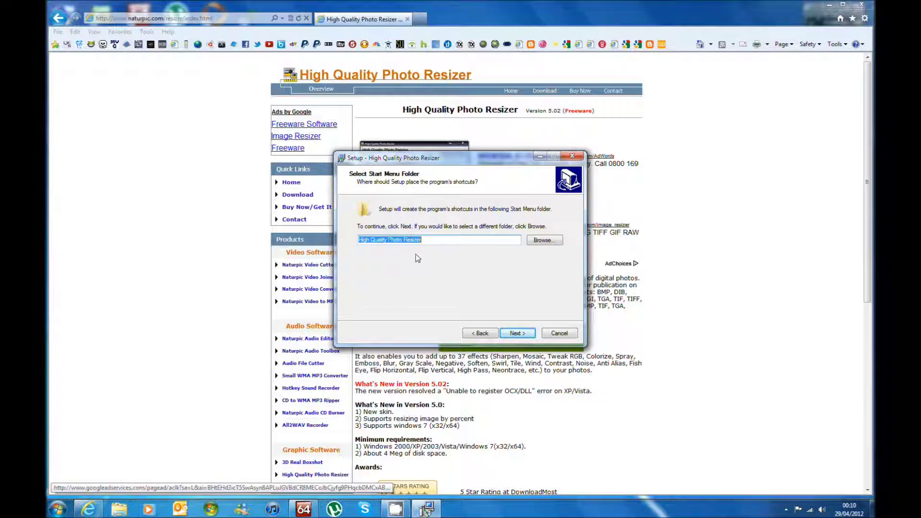
pyautogui.click(522, 334)
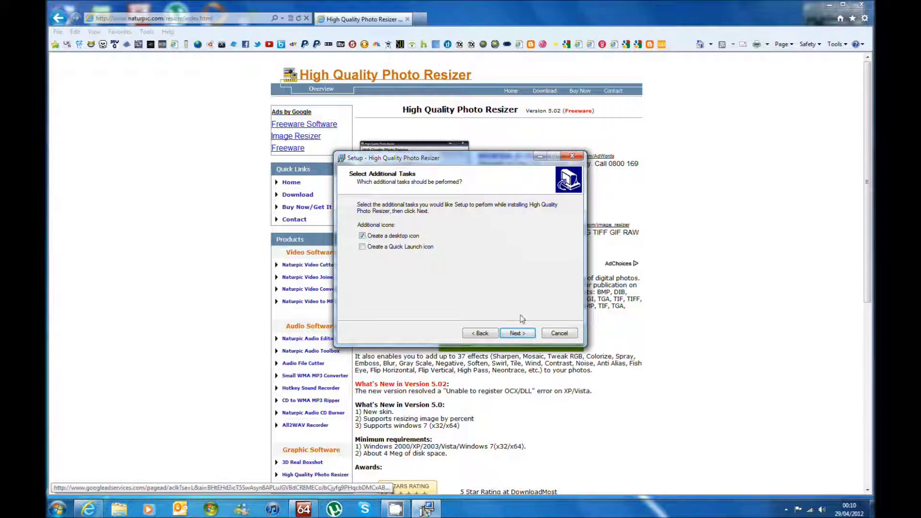
pyautogui.click(522, 334)
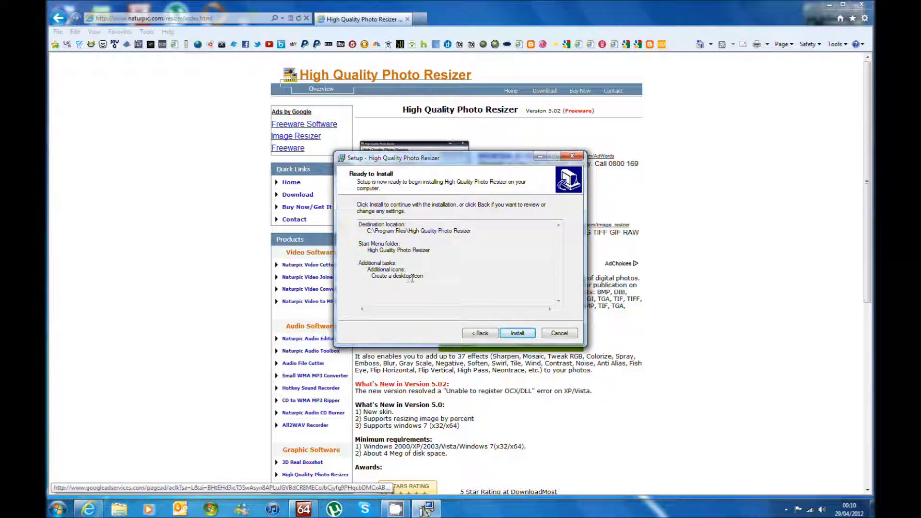
pyautogui.click(518, 334)
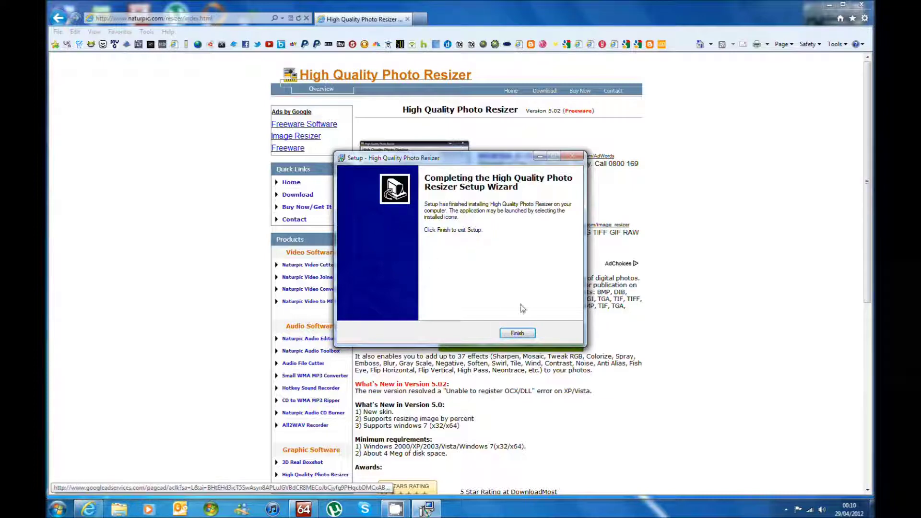
pyautogui.click(526, 337)
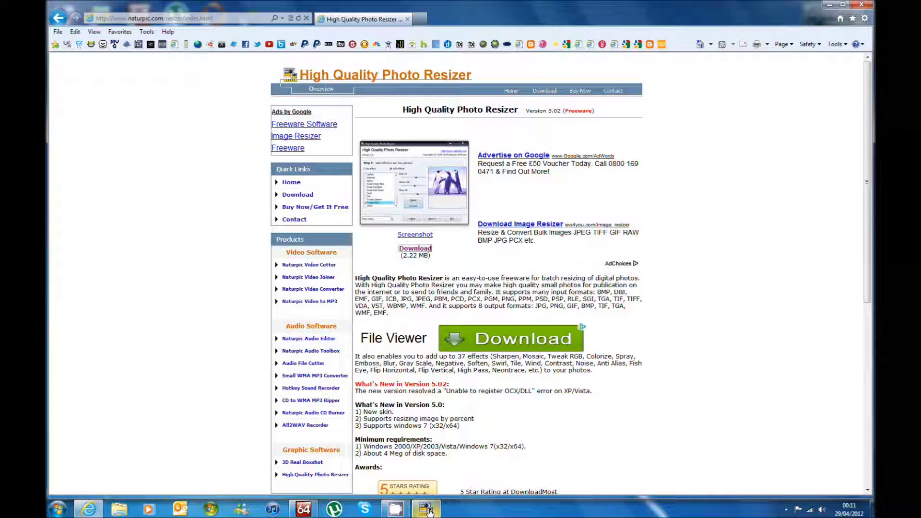
pyautogui.click(429, 511)
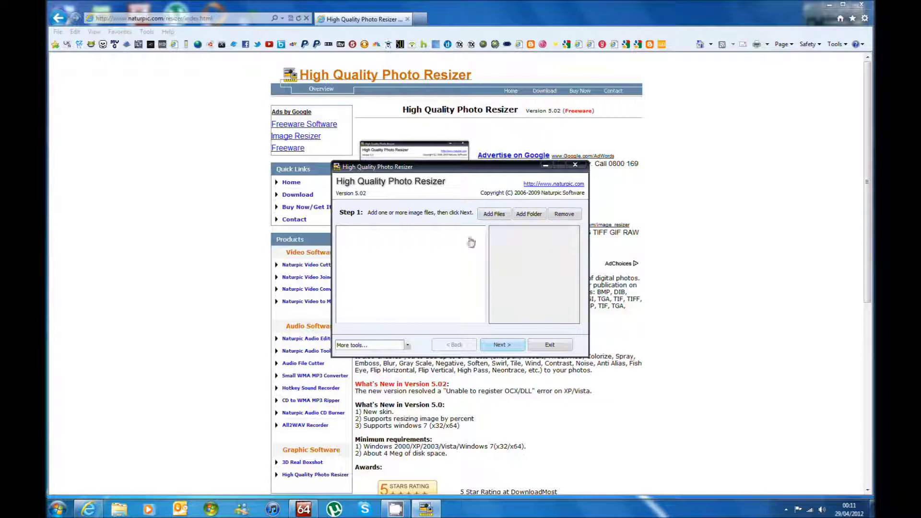
# - Add IMG_0007 from the iPhone 4 Selling Pictures folder to the Step 1 image list
pyautogui.click(494, 214)
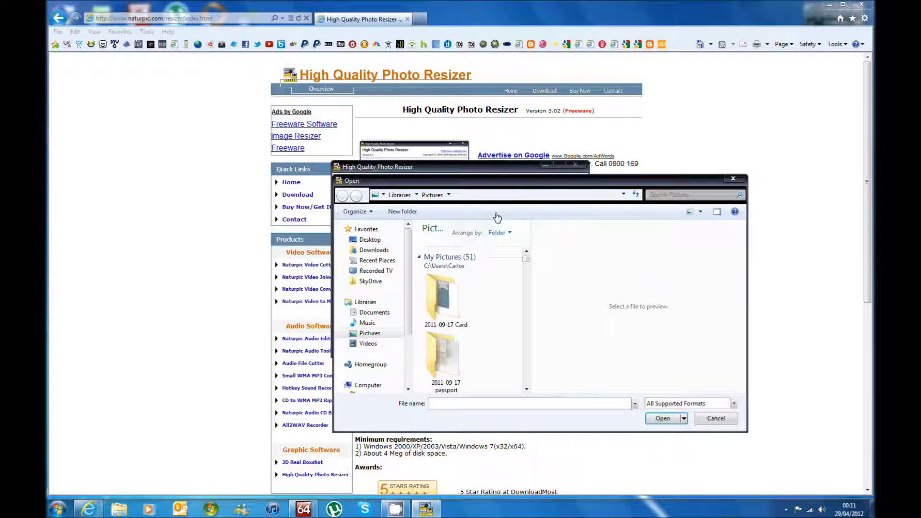
pyautogui.moveTo(526, 258); pyautogui.dragTo(524, 289)
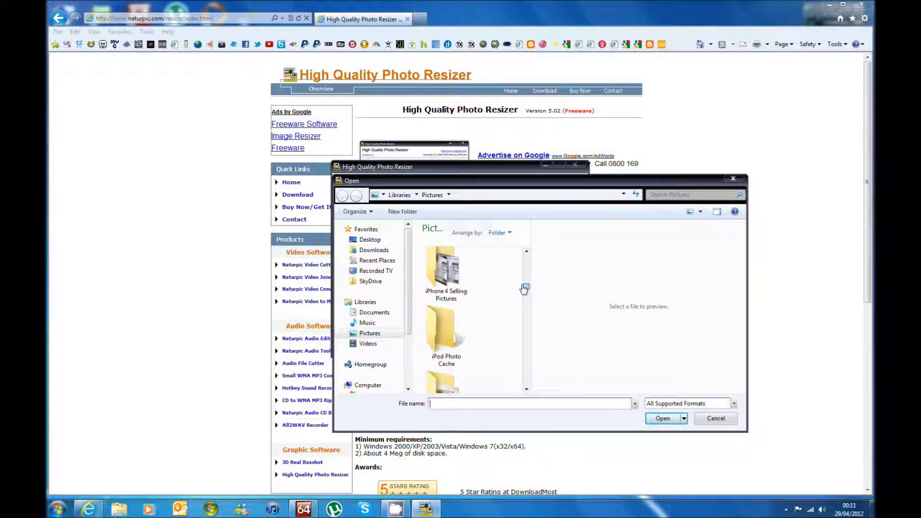
pyautogui.doubleClick(441, 276)
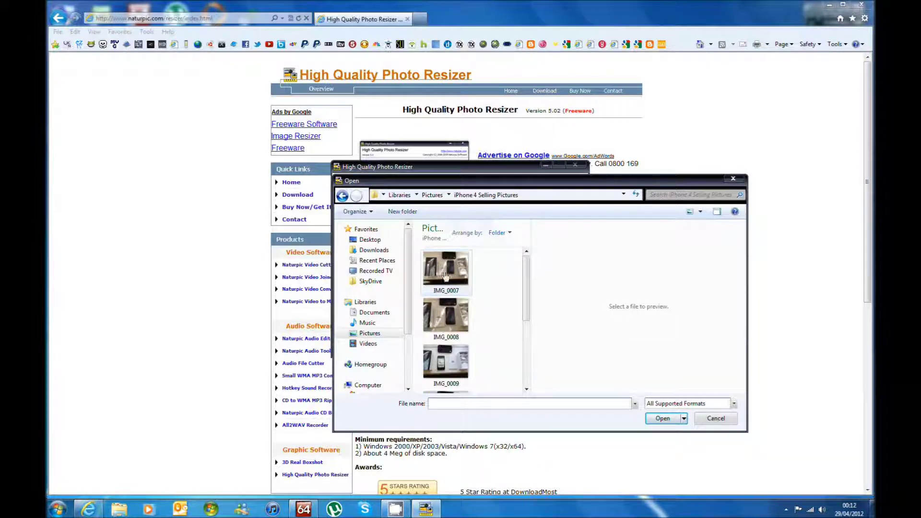
pyautogui.click(446, 276)
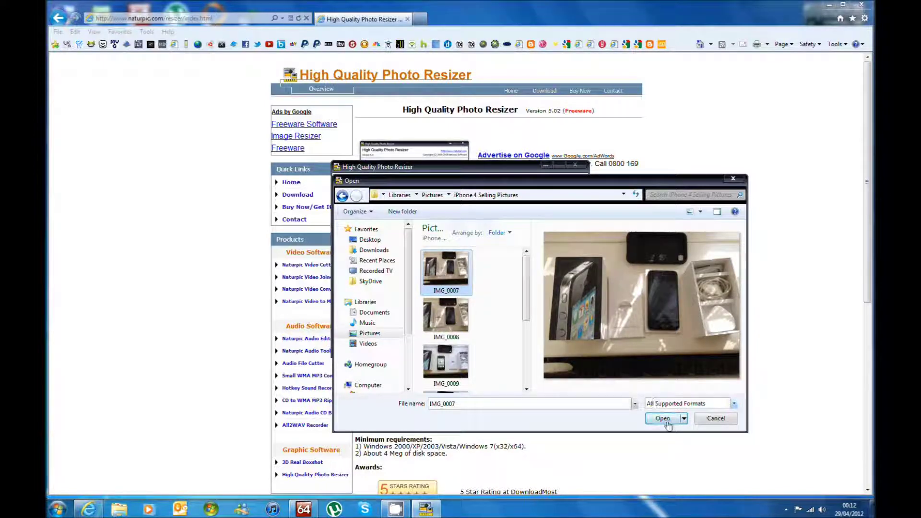
pyautogui.click(667, 420)
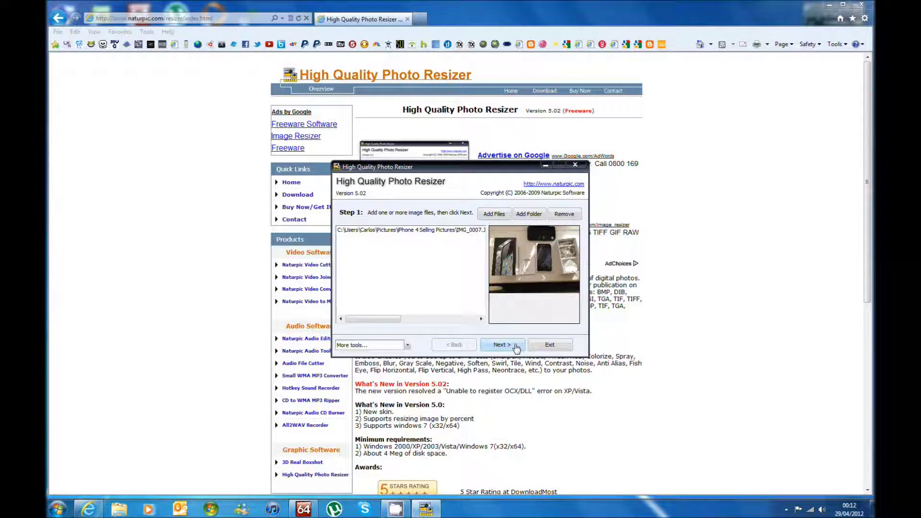
# - Pass Step 2 keeping Downloads as the output folder, reaching the 1024 x 768 size settings
pyautogui.click(515, 348)
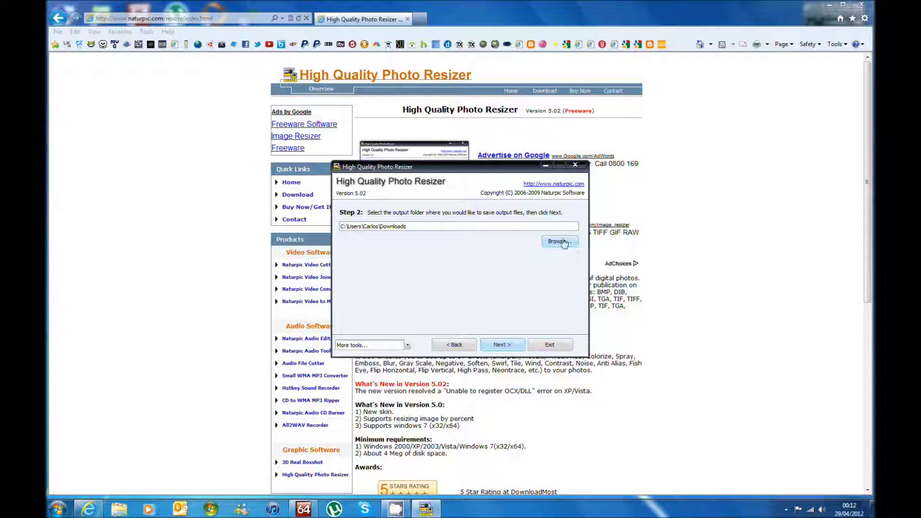
pyautogui.click(511, 348)
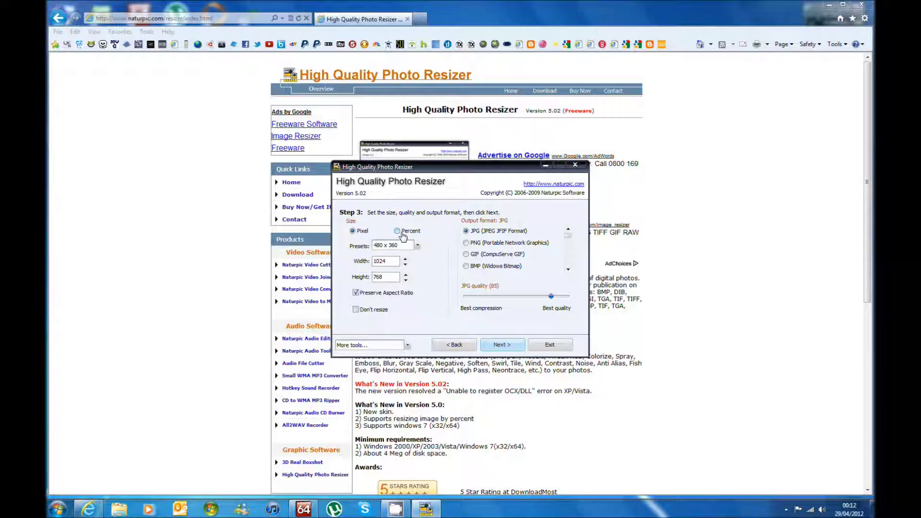
pyautogui.click(417, 245)
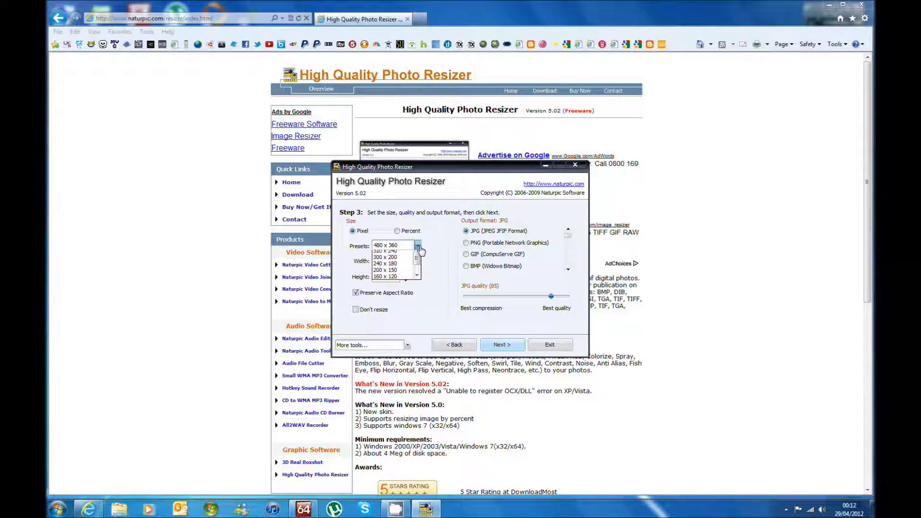
pyautogui.moveTo(420, 286); pyautogui.dragTo(419, 268)
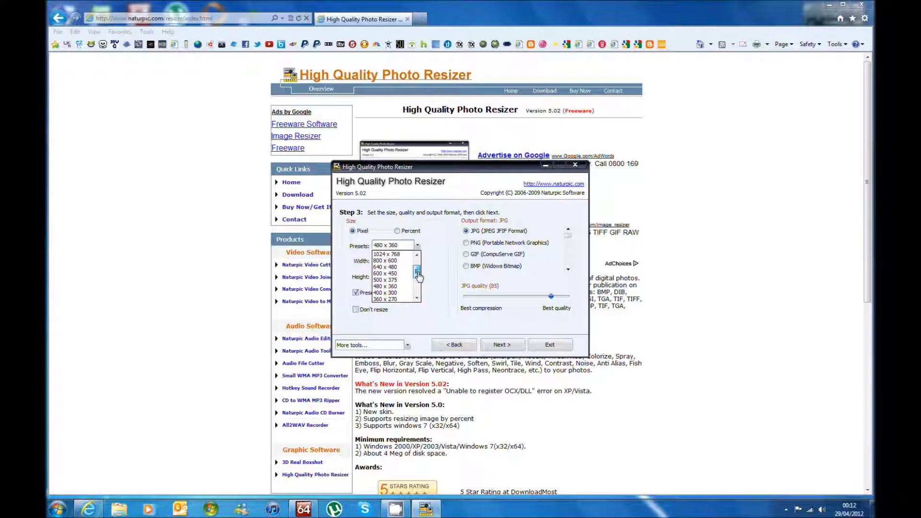
pyautogui.click(430, 276)
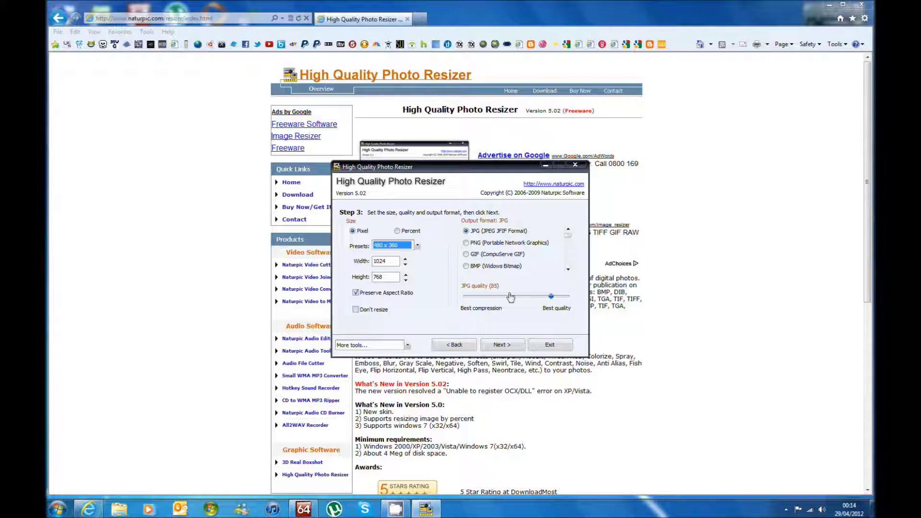
pyautogui.click(356, 310)
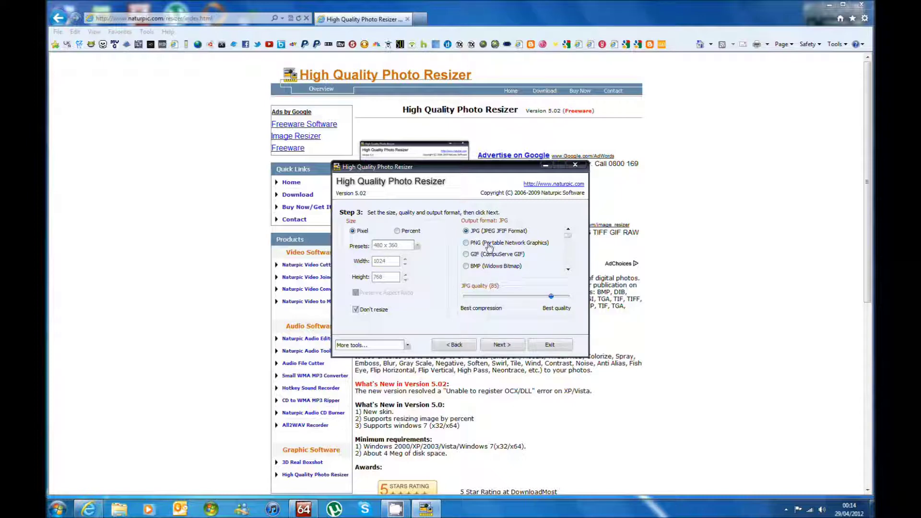
# - Untick 'Don't resize' so the photo resizes to 1024 x 768 with aspect ratio preserved
pyautogui.click(568, 269)
pyautogui.click(568, 270)
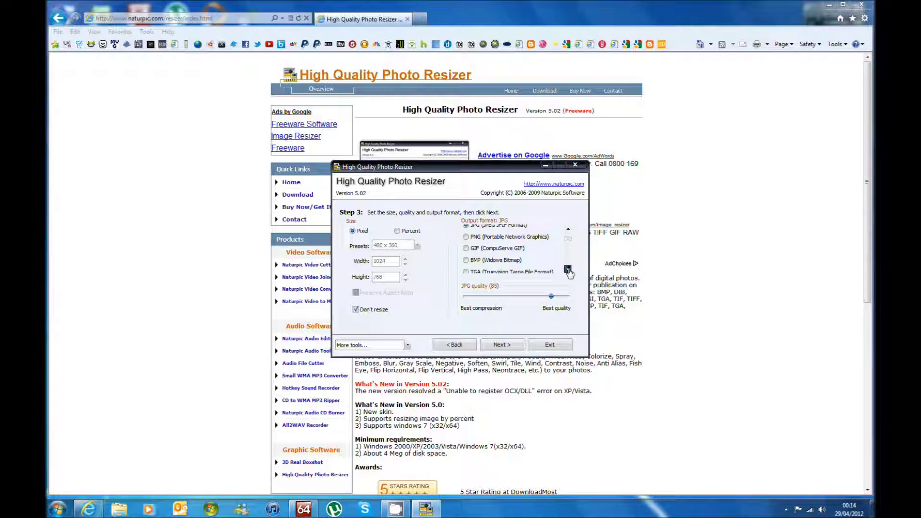
pyautogui.click(567, 271)
pyautogui.scroll(2, 566, 271)
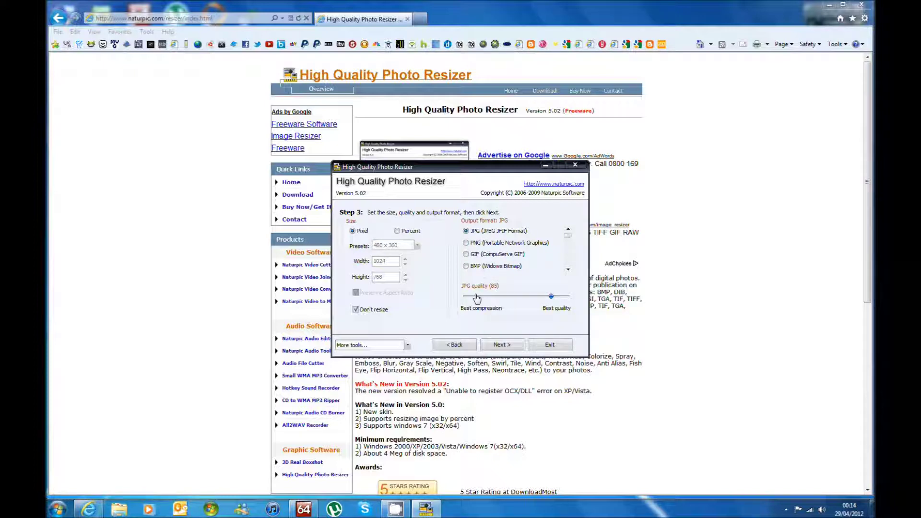
pyautogui.click(356, 310)
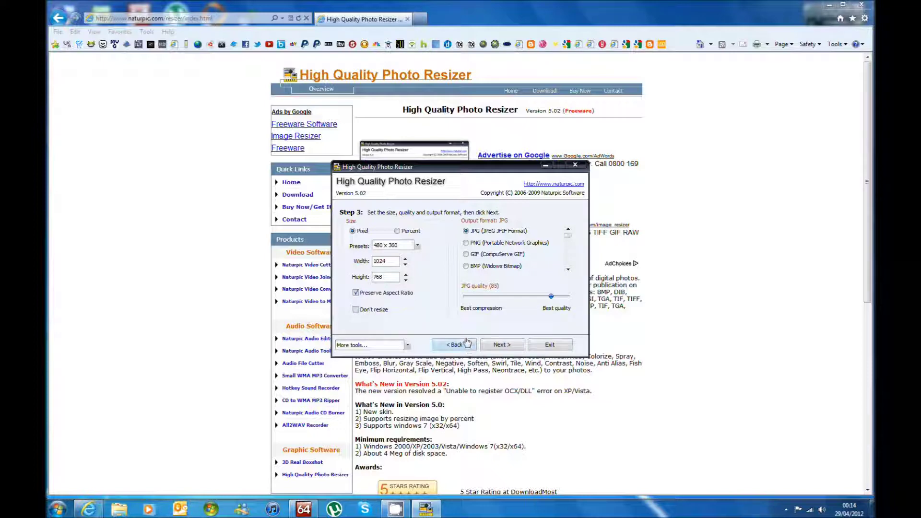
pyautogui.click(502, 345)
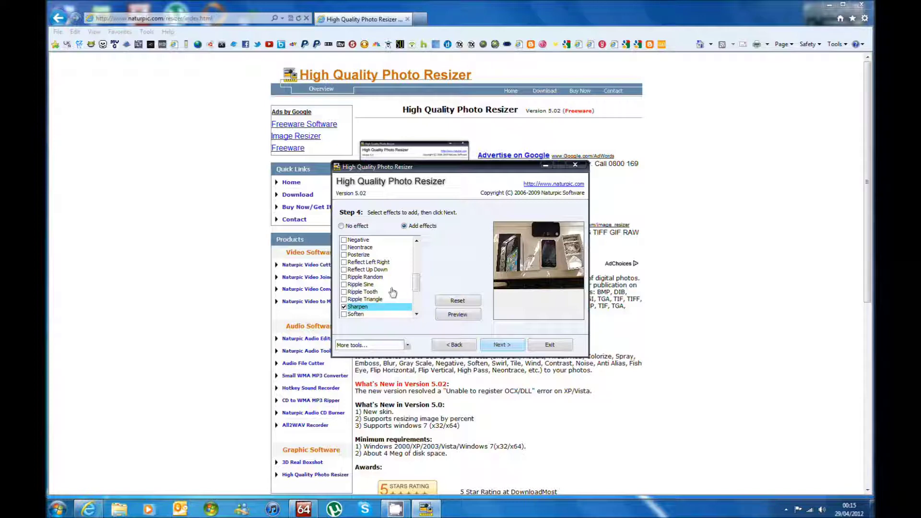
# - Preview Ripple Sine and Ripple Random, then clear them along with Sharpen
pyautogui.click(345, 285)
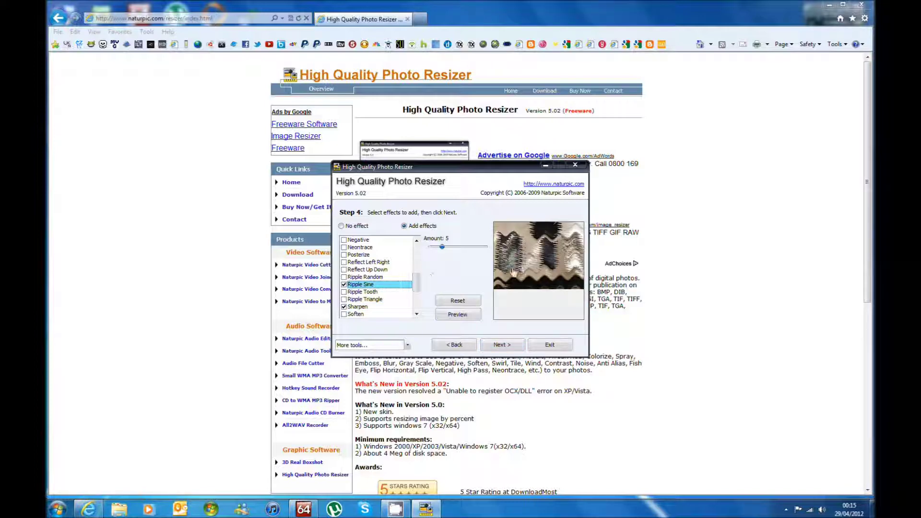
pyautogui.click(344, 277)
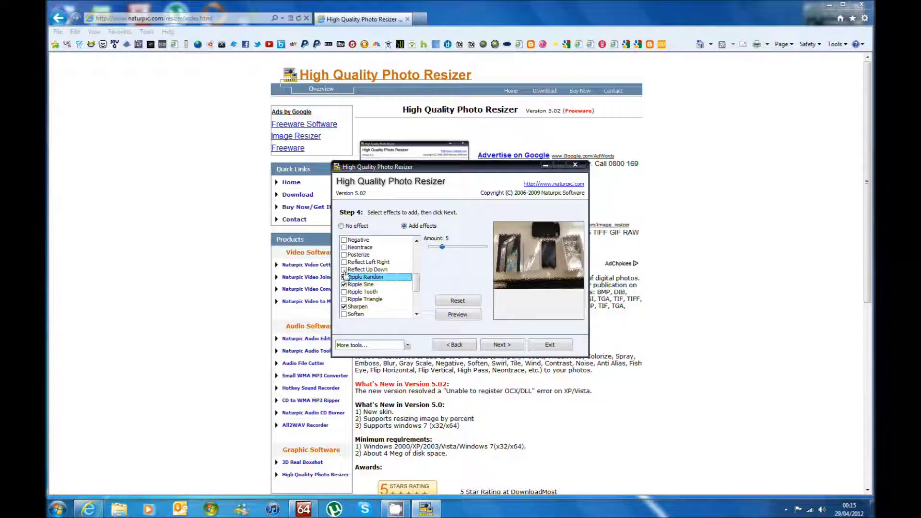
pyautogui.click(344, 307)
pyautogui.click(344, 285)
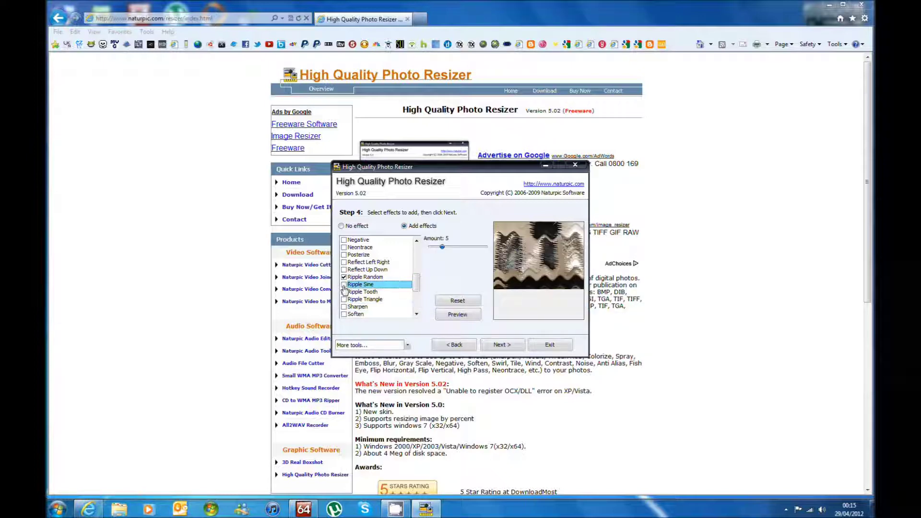
pyautogui.click(344, 277)
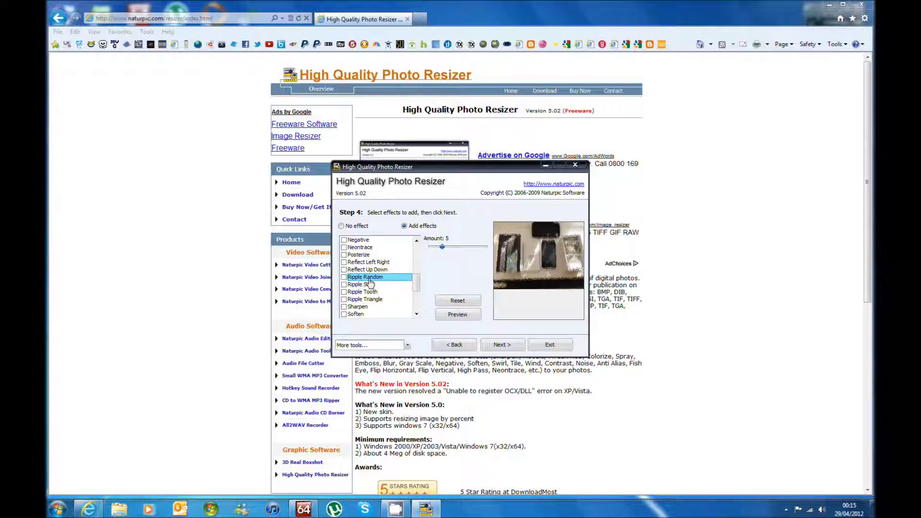
# - Choose No effect and advance to the Final step
pyautogui.scroll(1, 417, 283)
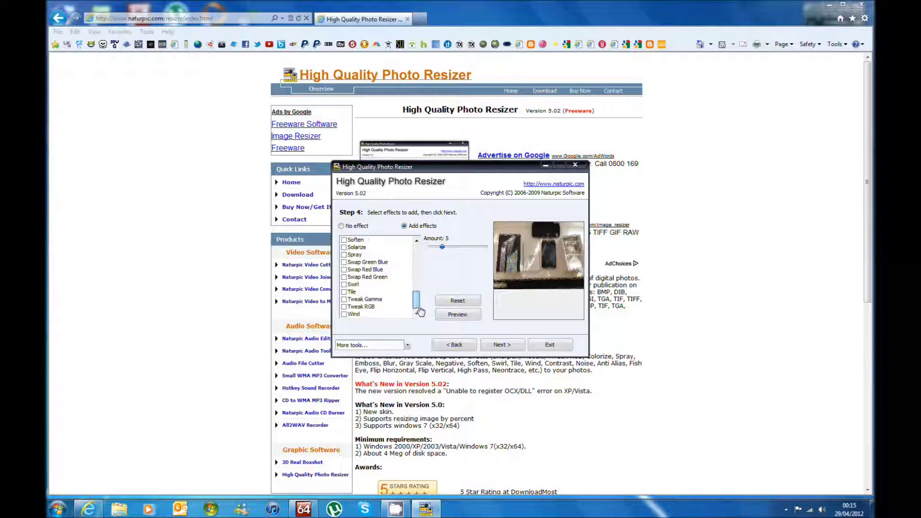
pyautogui.scroll(-4, 417, 275)
pyautogui.click(342, 227)
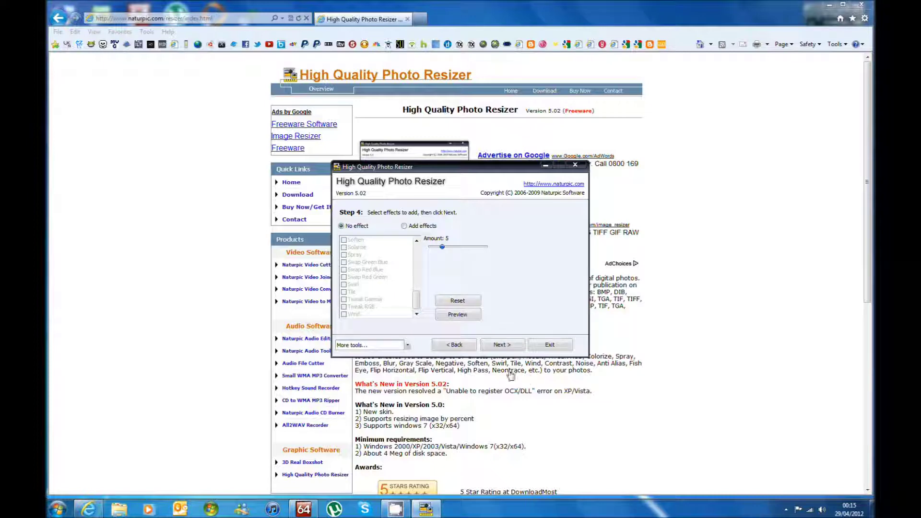
pyautogui.click(506, 348)
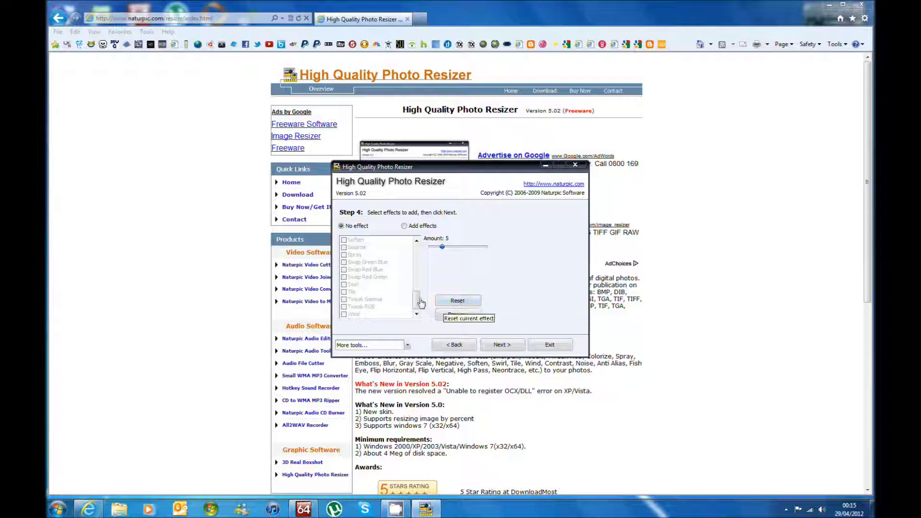
pyautogui.click(501, 346)
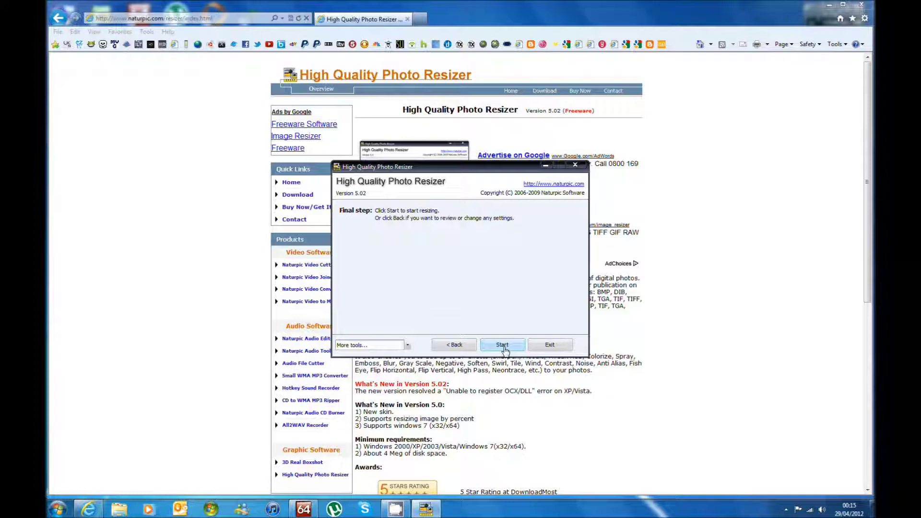
# - Resize the photo to save IMG_0007.jpg in Downloads and open that output folder
pyautogui.click(504, 348)
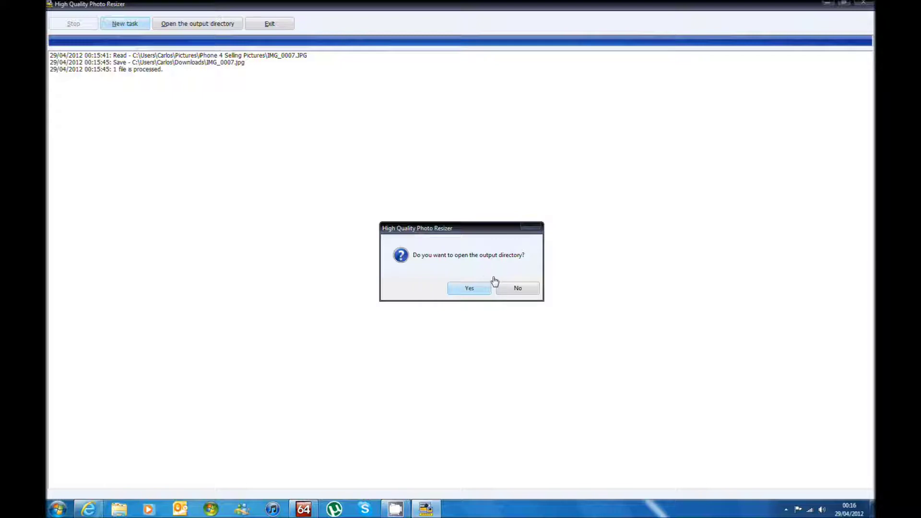
pyautogui.click(470, 289)
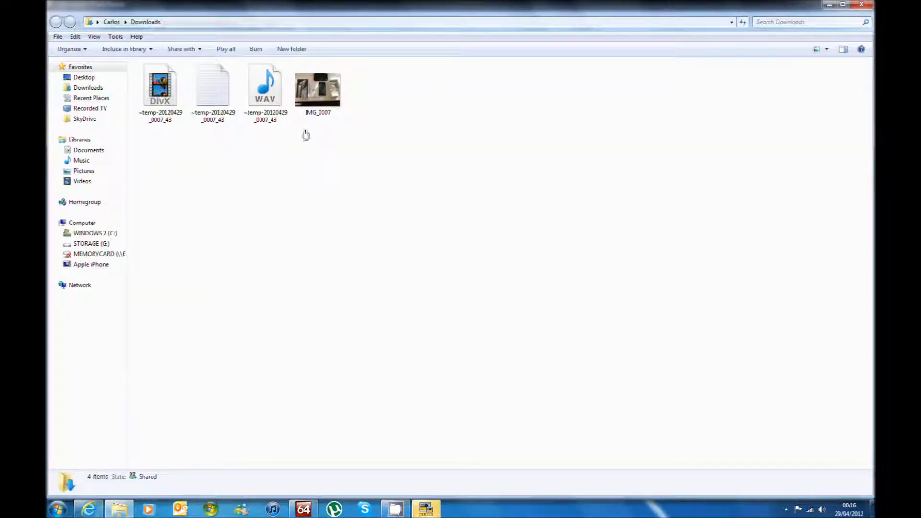
# - Confirm IMG_0007 is 1024 x 768 at 90.7 KB, view it, and return to the resizer
pyautogui.click(315, 102)
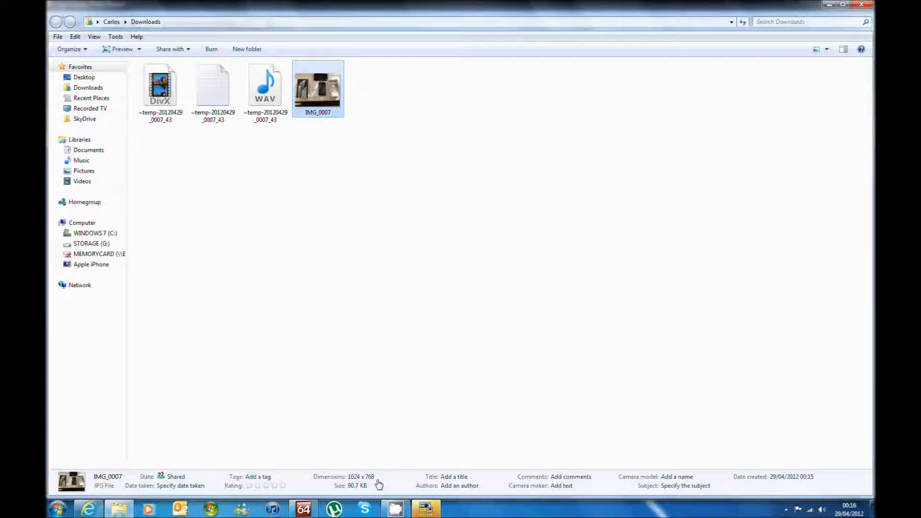
pyautogui.doubleClick(312, 98)
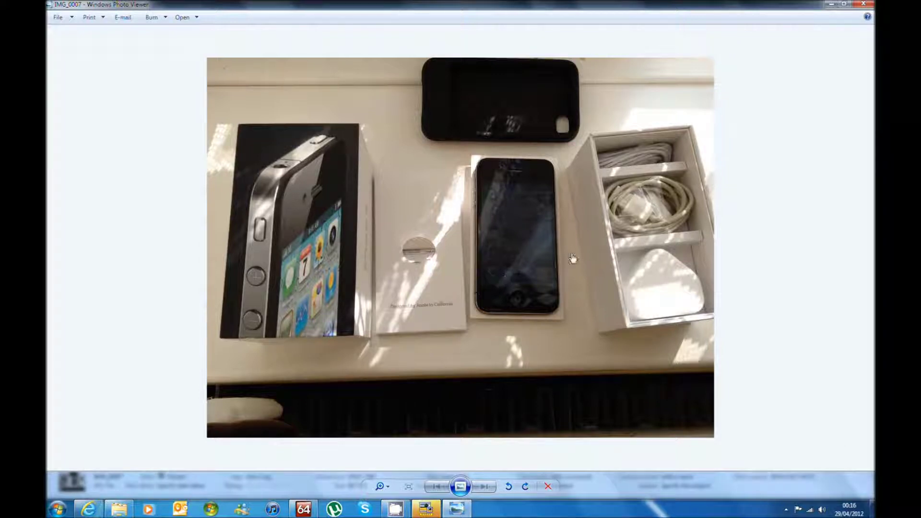
pyautogui.click(865, 4)
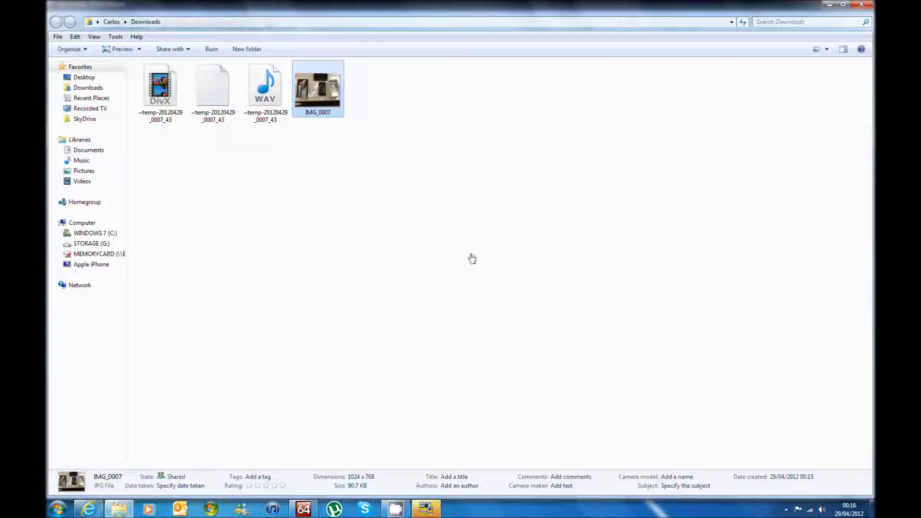
pyautogui.click(425, 504)
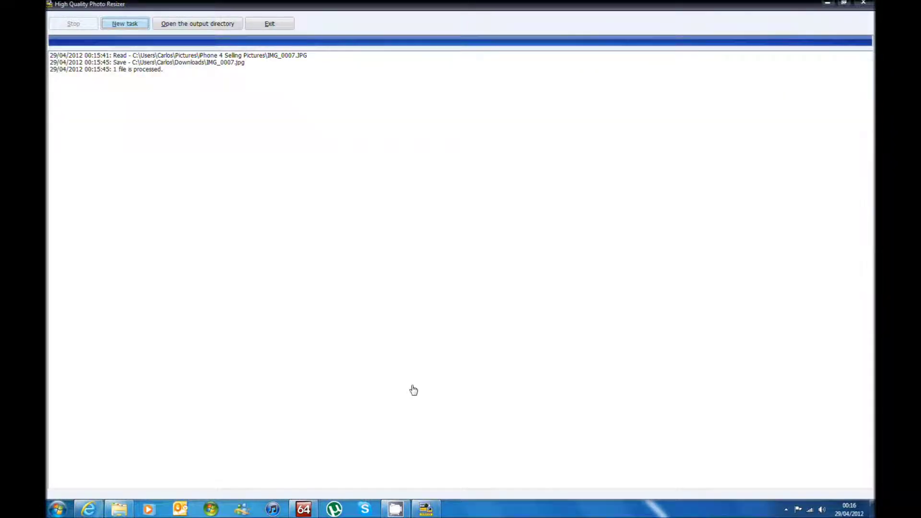
# - Start a new task and add the iPhone 4 Selling Pictures folder, loading IMG_0007 through IMG_0012
pyautogui.click(130, 24)
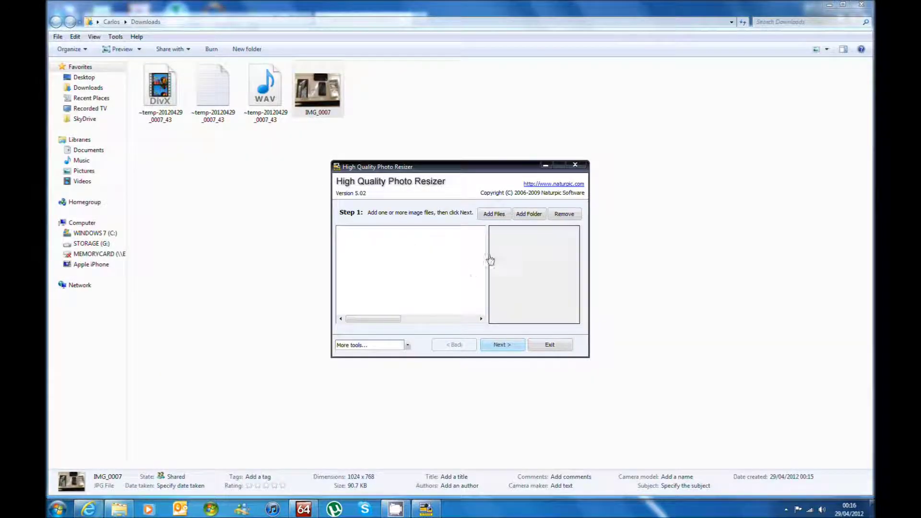
pyautogui.click(525, 217)
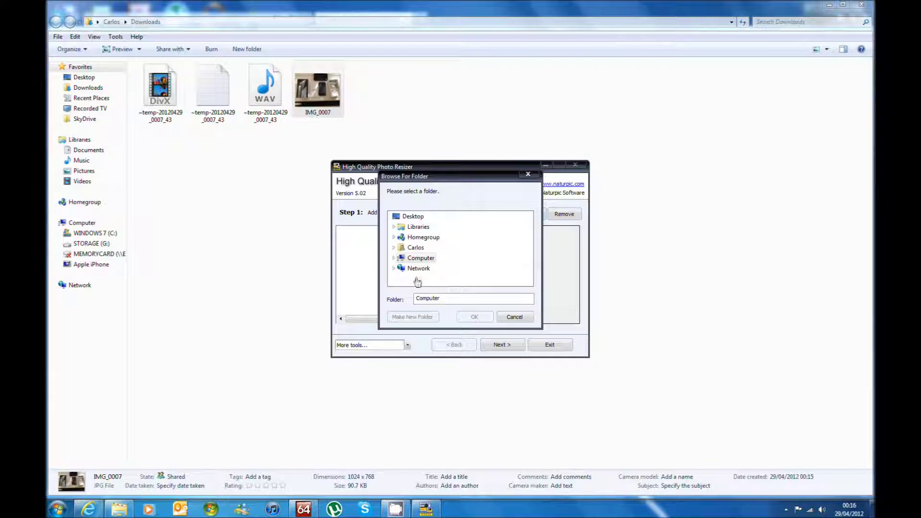
pyautogui.click(400, 247)
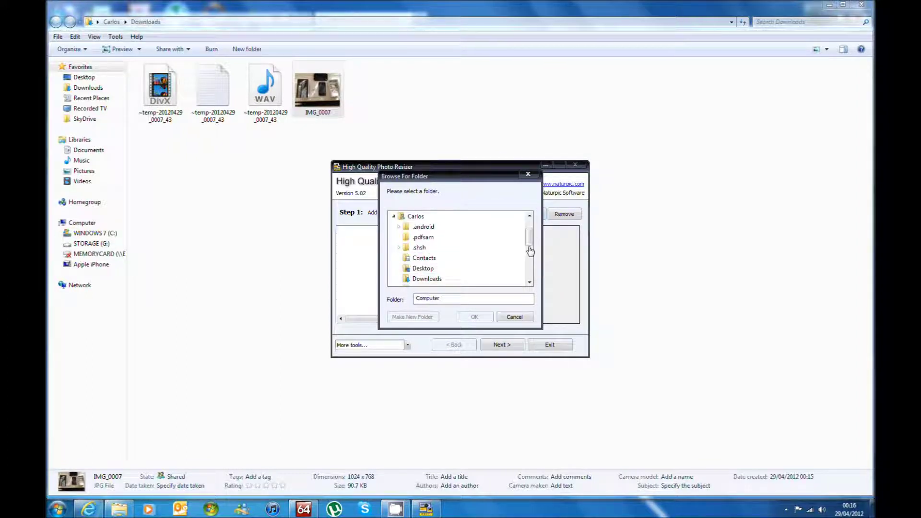
pyautogui.scroll(-1, 529, 251)
pyautogui.moveTo(528, 251); pyautogui.dragTo(528, 260)
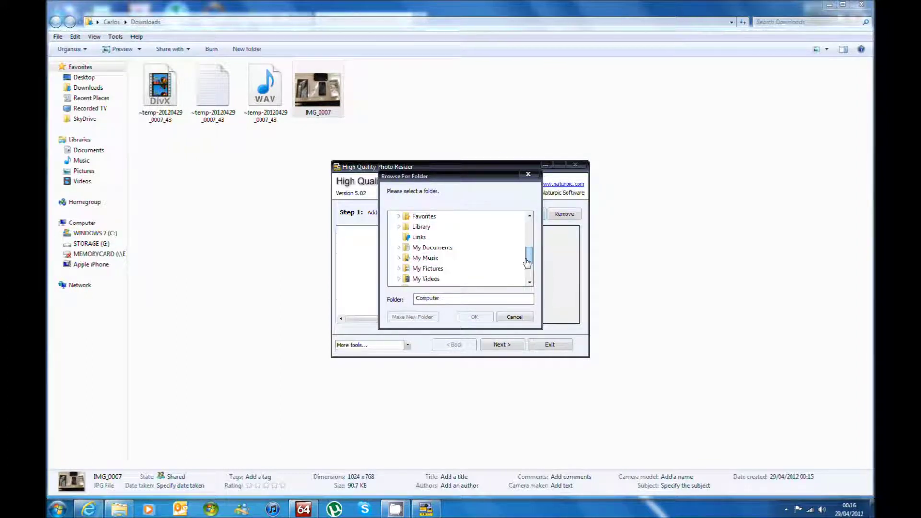
pyautogui.click(398, 268)
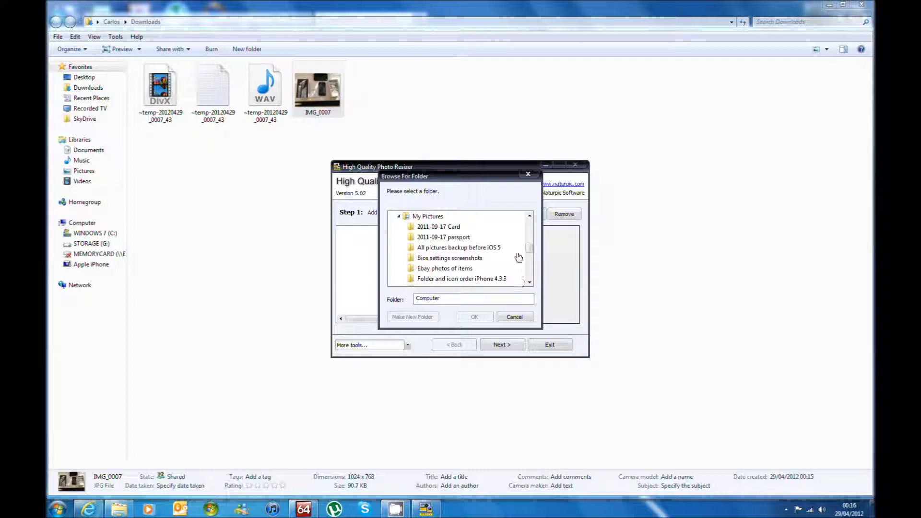
pyautogui.moveTo(529, 257); pyautogui.dragTo(528, 264)
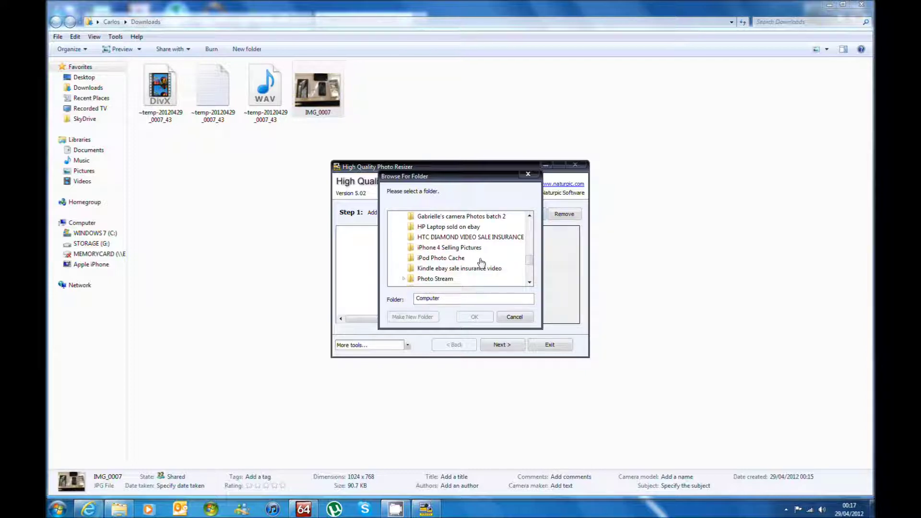
pyautogui.click(444, 248)
pyautogui.click(475, 318)
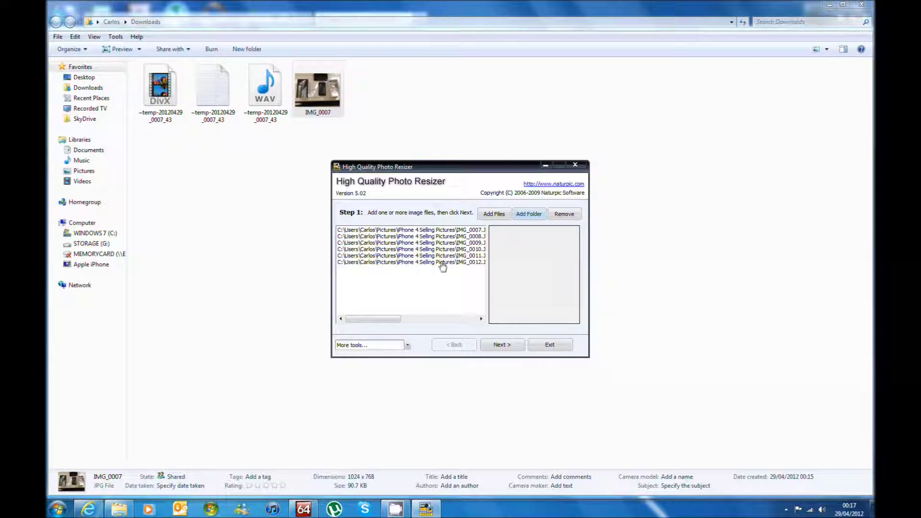
# - Keep Downloads output, 1024 x 768 JPG and no effects, and start resizing all six photos
pyautogui.click(499, 349)
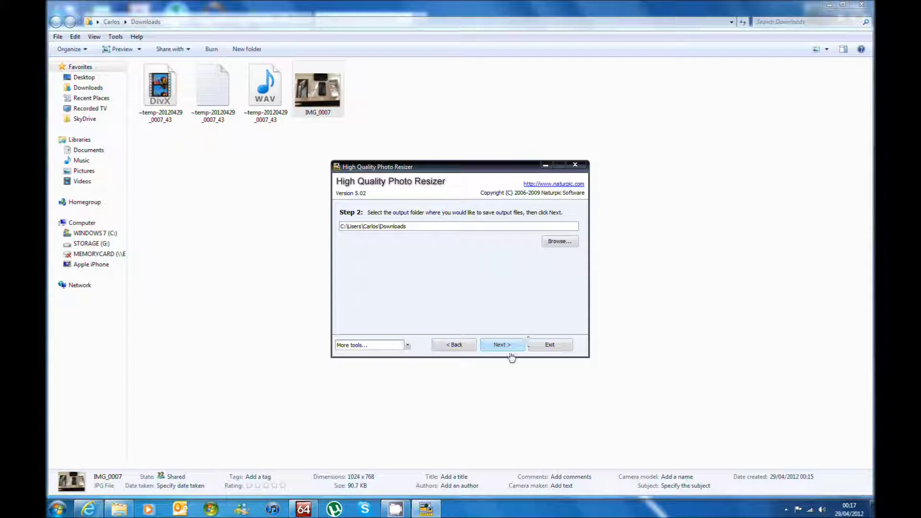
pyautogui.click(510, 346)
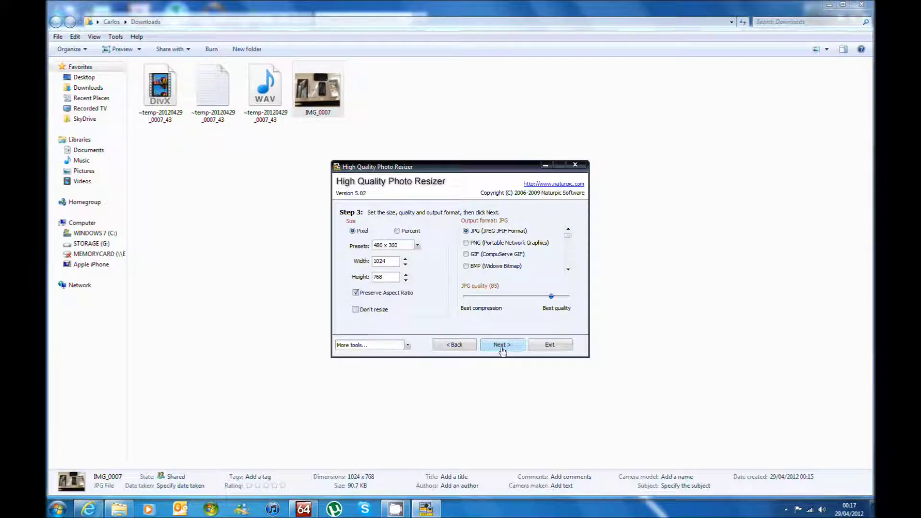
pyautogui.click(501, 346)
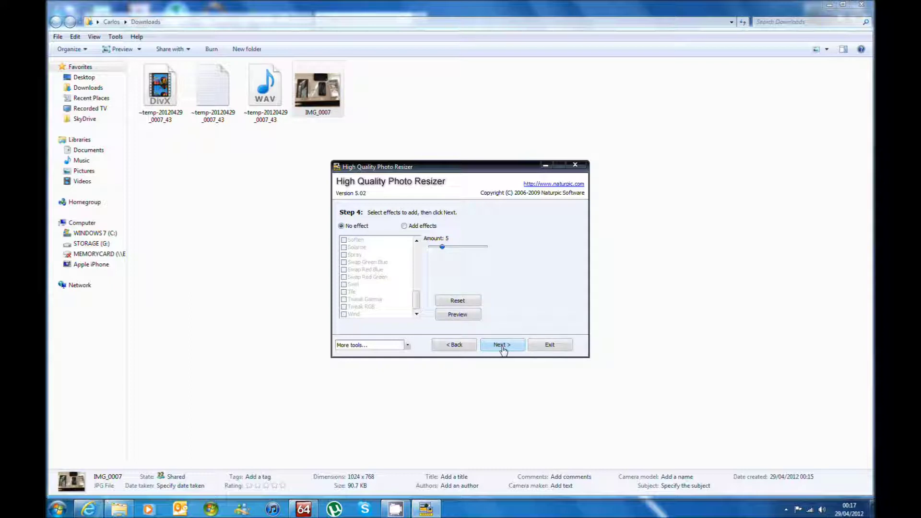
pyautogui.click(502, 346)
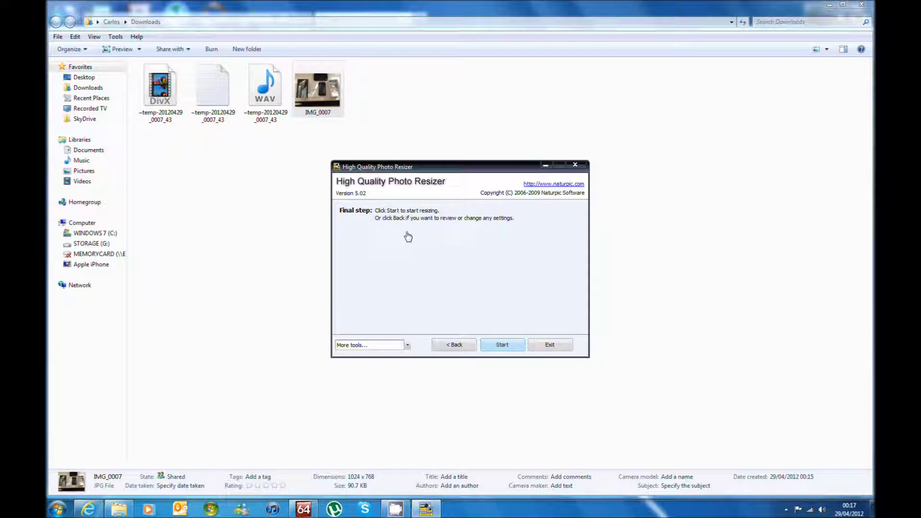
pyautogui.click(502, 345)
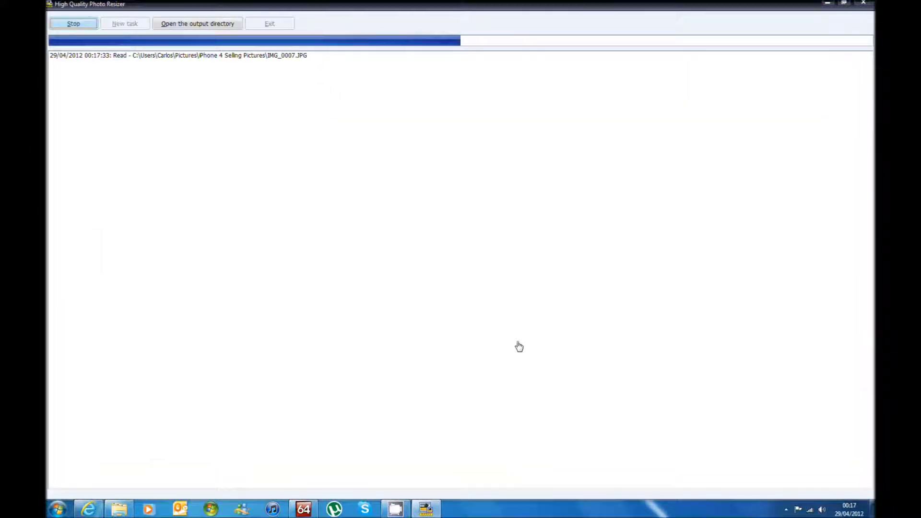